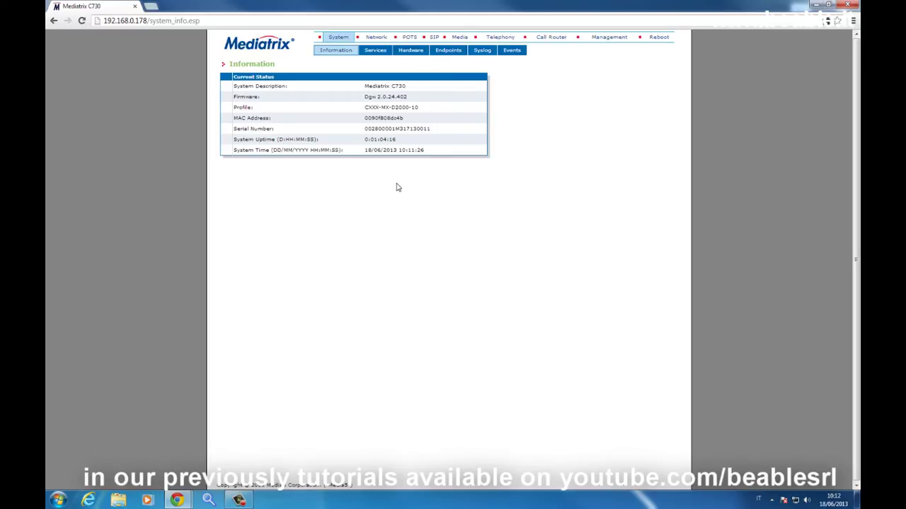
- Review the gateway's network host and interface settings, and its SIP gateway and server settings
left_click(378, 43)
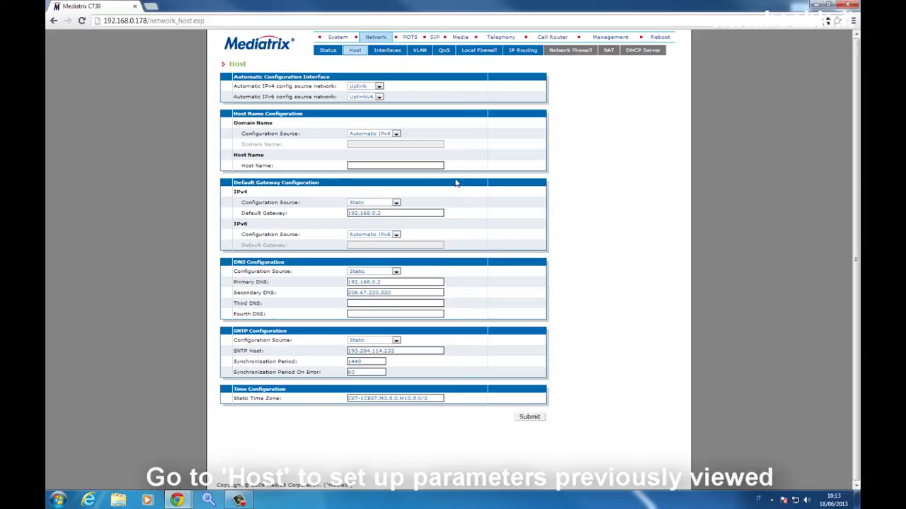
left_click(389, 57)
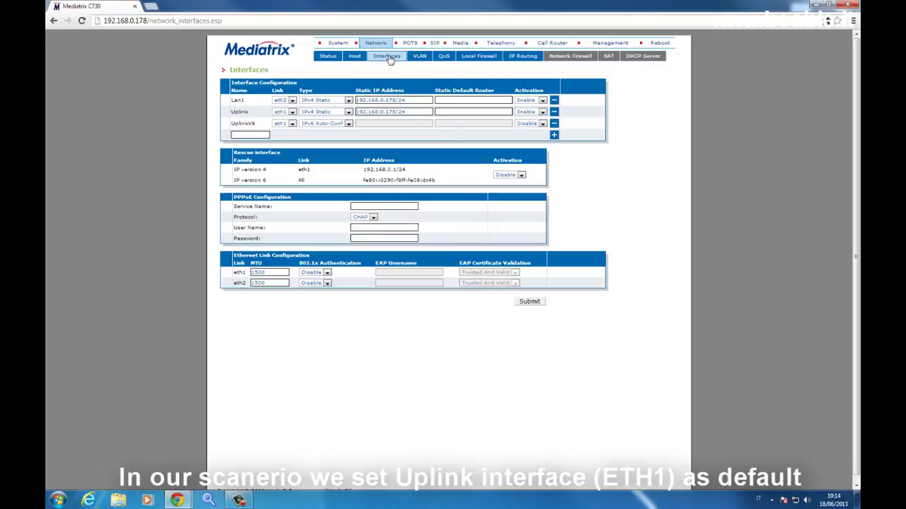
left_click(434, 44)
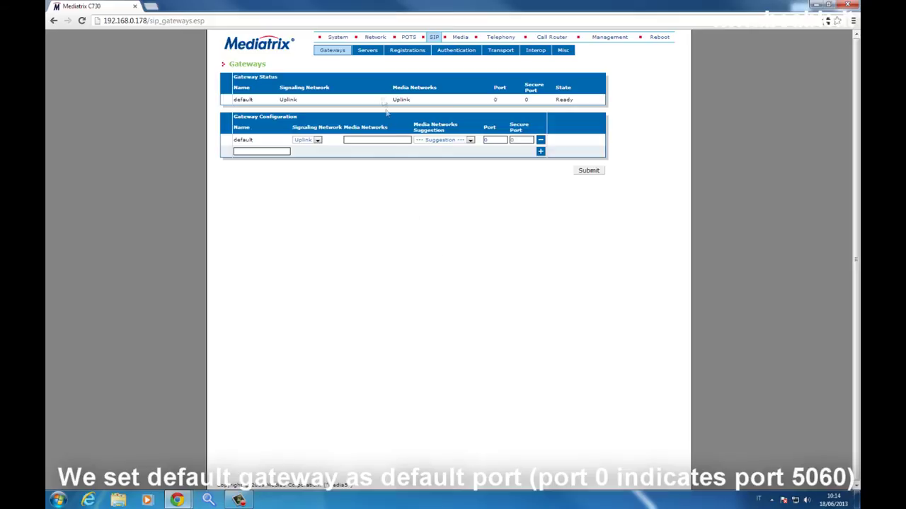
left_click(368, 53)
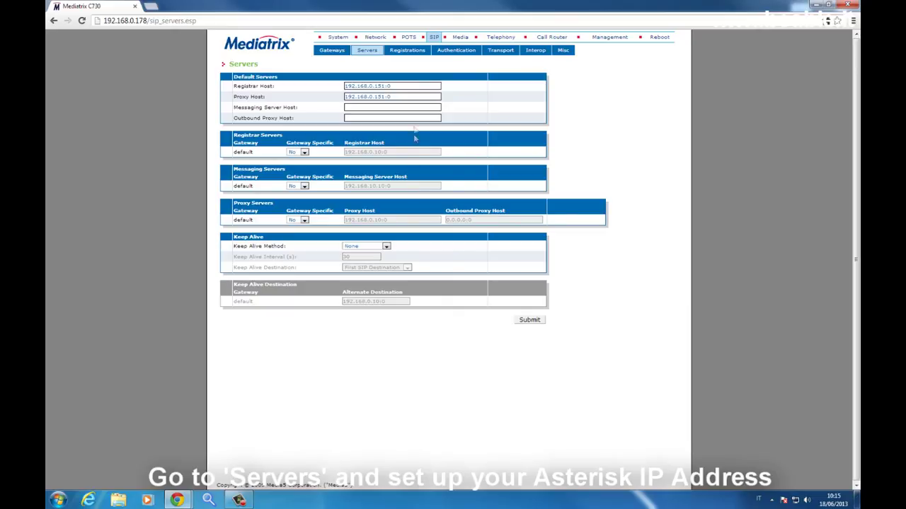
- Check the FXO1 endpoint's user name in the SIP endpoint registrations
left_click(415, 53)
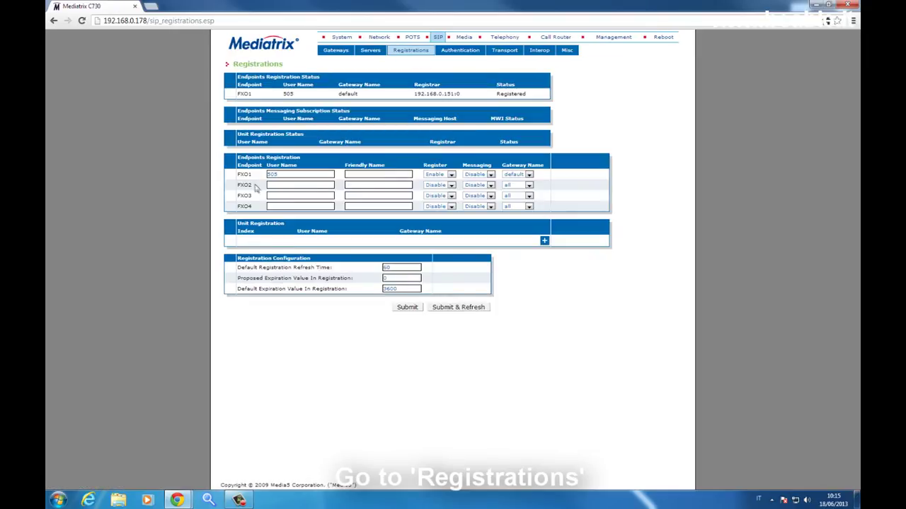
mouse_move(244, 176)
left_mouse_down()
mouse_move(254, 238)
mouse_move(245, 178)
left_mouse_up()
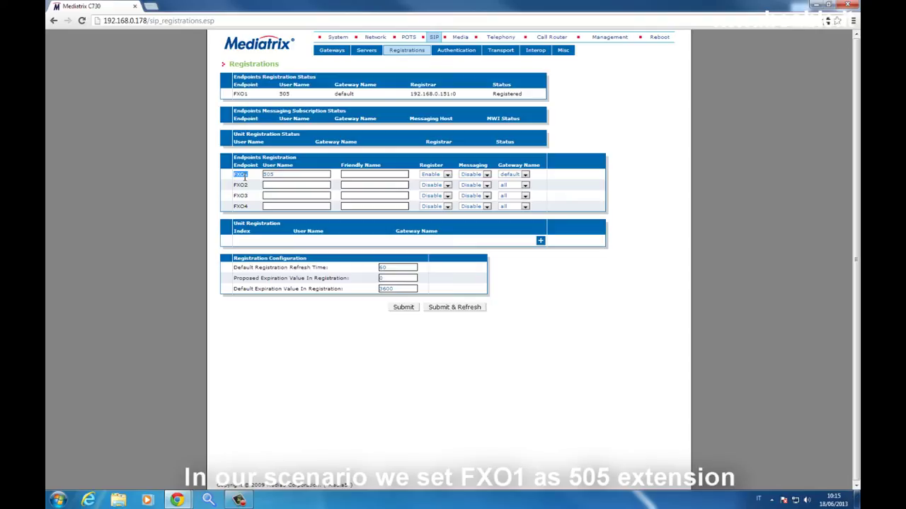
left_click(277, 175)
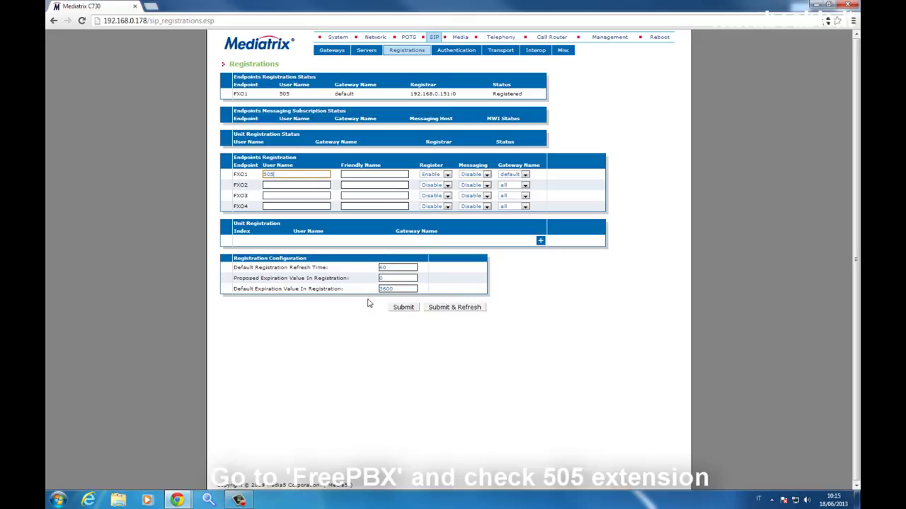
- Switch to FreePBX and open the settings of extension 505
mouse_move(188, 504)
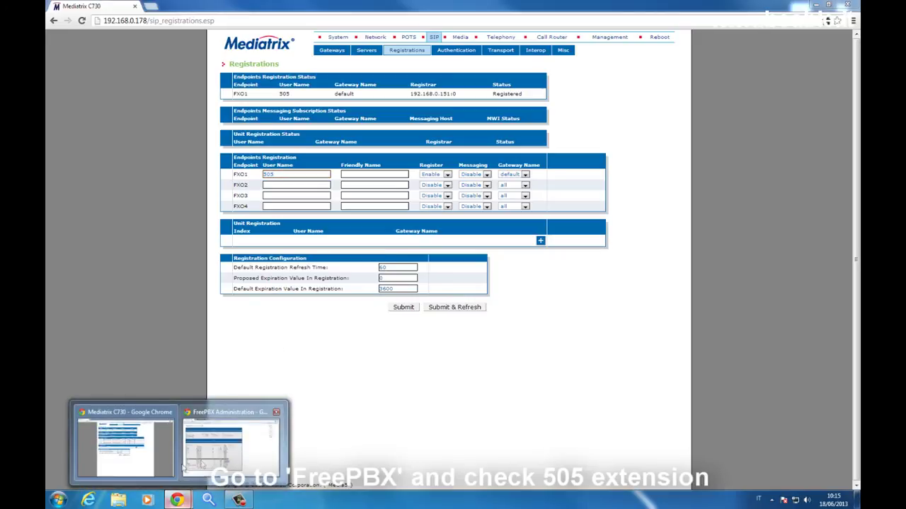
left_click(221, 460)
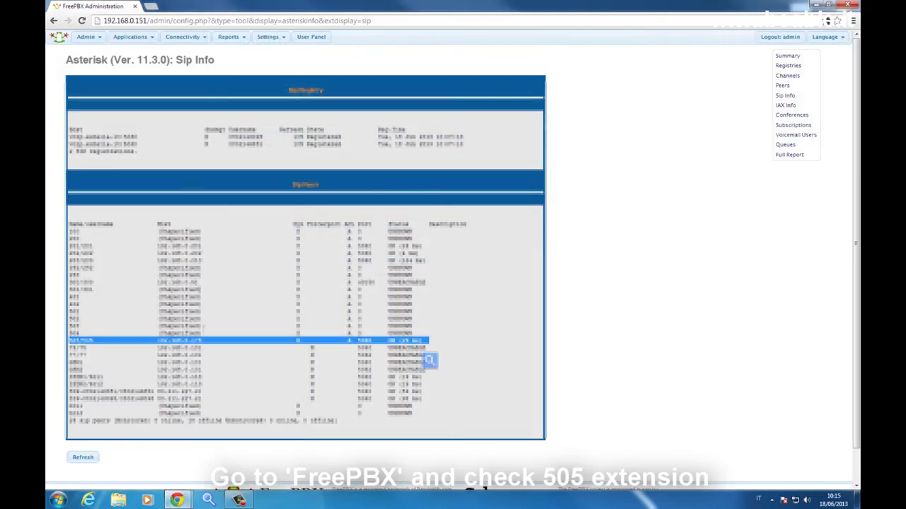
mouse_move(190, 41)
mouse_move(142, 39)
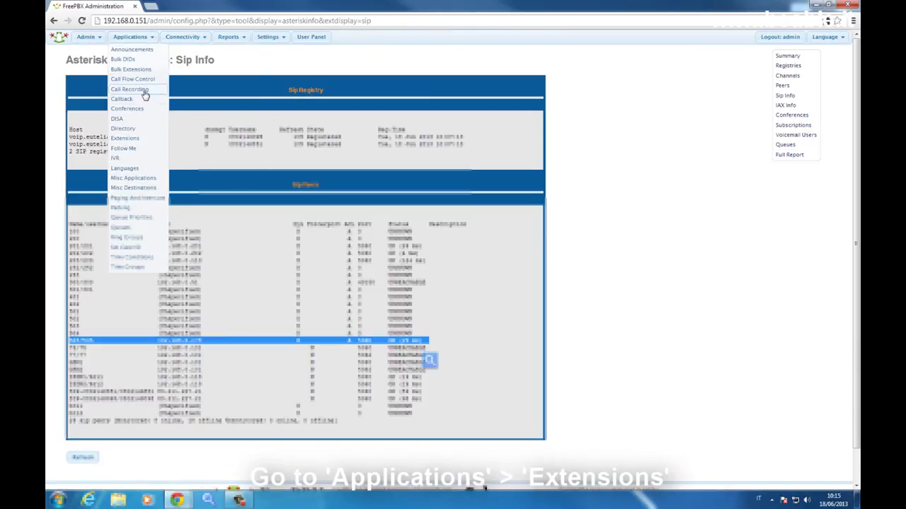
left_click(145, 139)
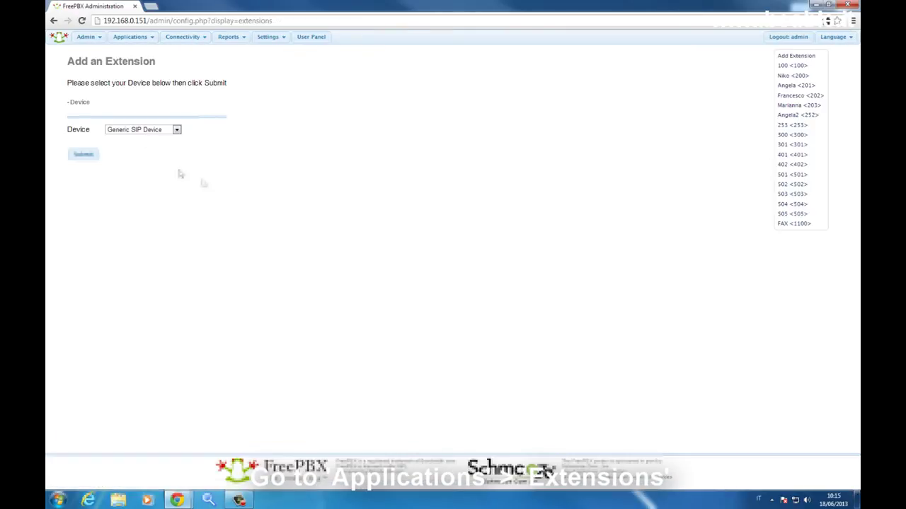
left_click(798, 215)
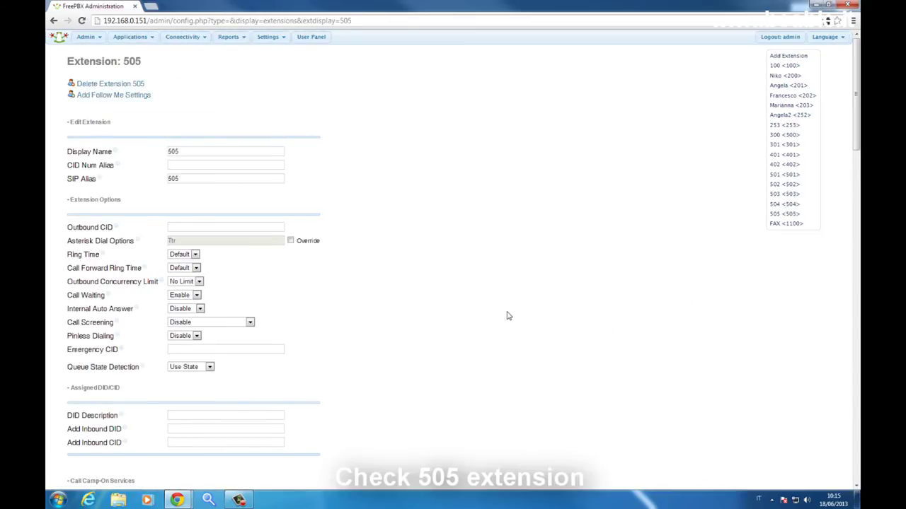
- Look through extension 505's device options, including its secret, port, transport and recording settings
scroll(507, 316, "down", 5)
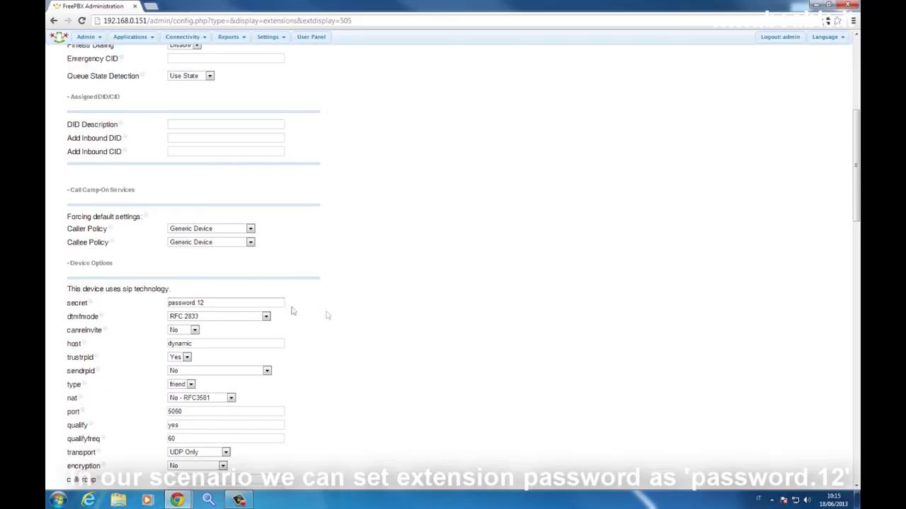
scroll(439, 336, "down", 5)
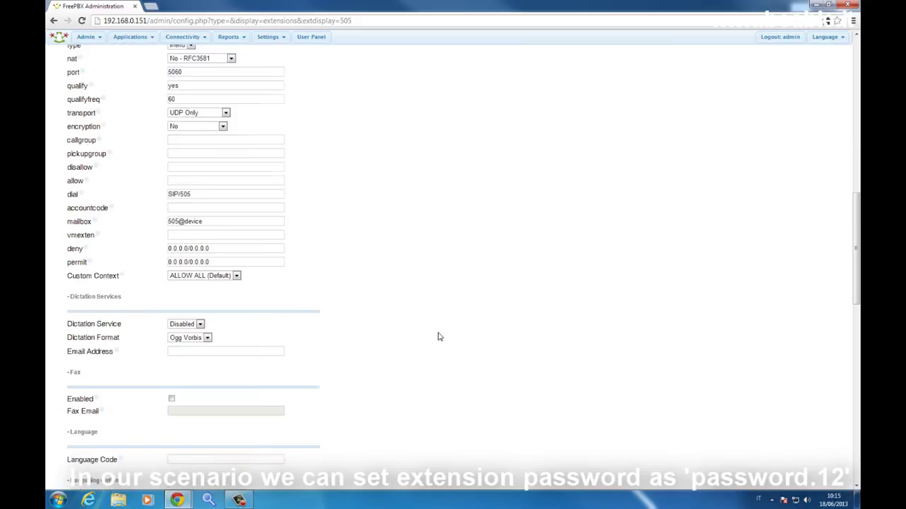
scroll(439, 337, "down", 2)
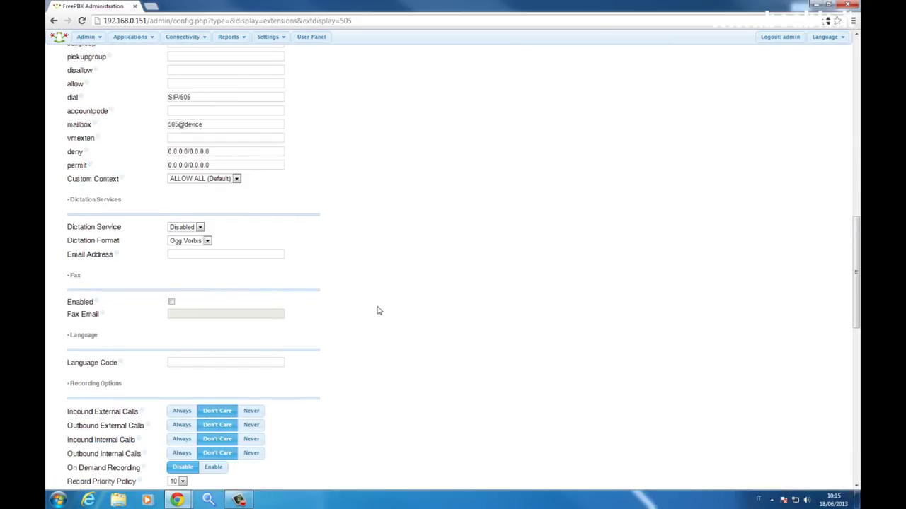
scroll(379, 310, "up", 7)
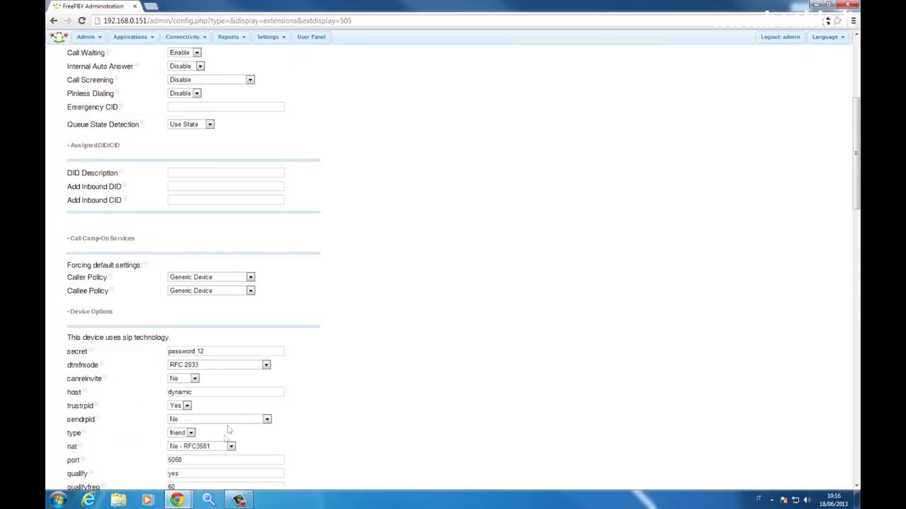
- Switch back to the Mediatrix interface and open the FXO1 endpoint's SIP authentication entry for editing
mouse_move(177, 501)
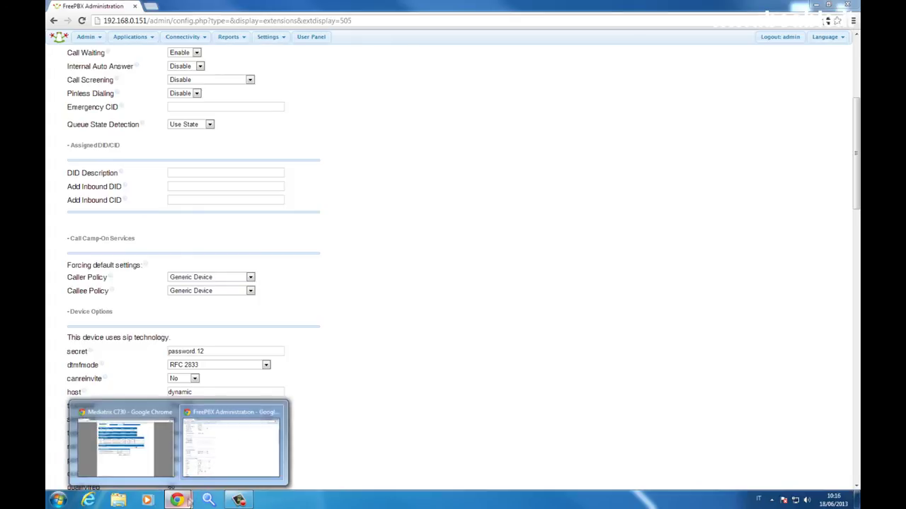
left_click(146, 462)
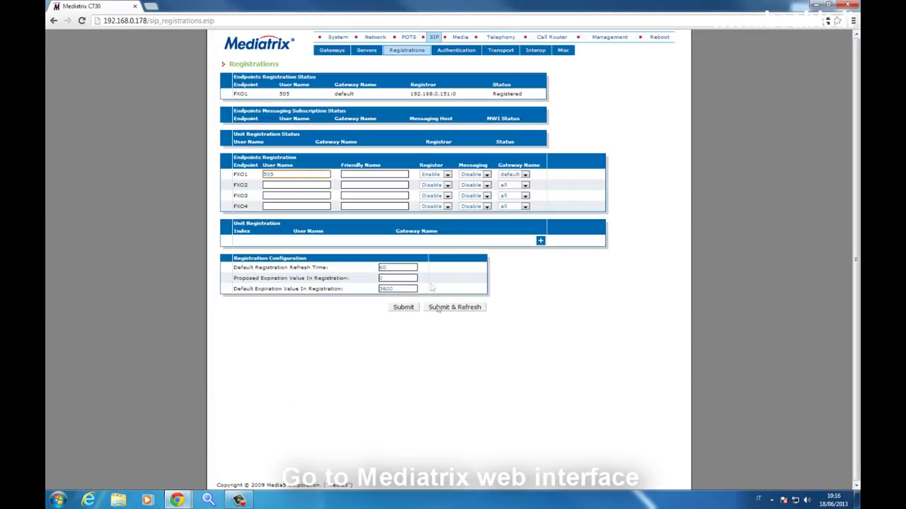
left_click(456, 53)
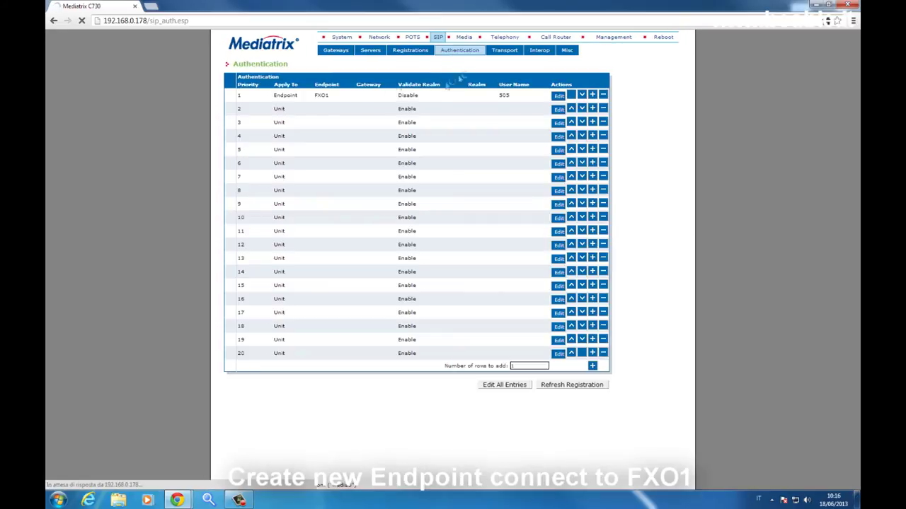
left_click_drag(273, 97, 300, 99)
left_click(302, 99)
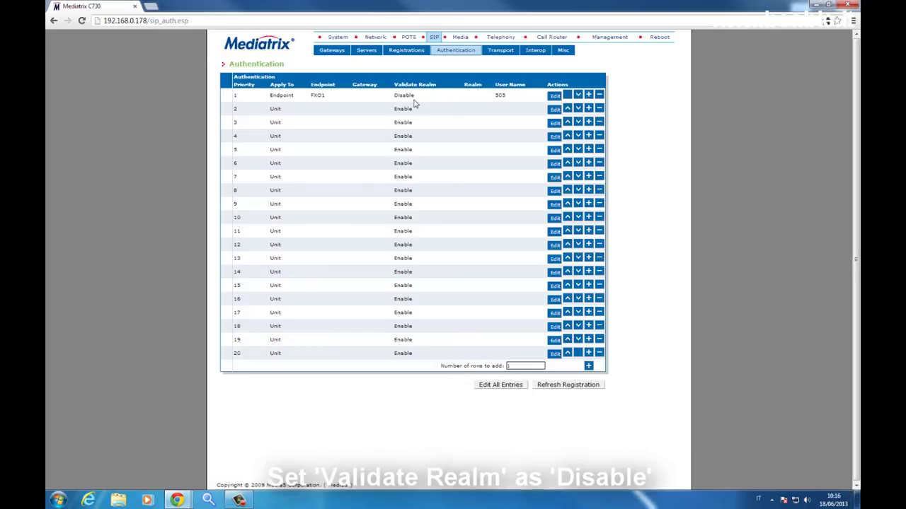
left_click(556, 97)
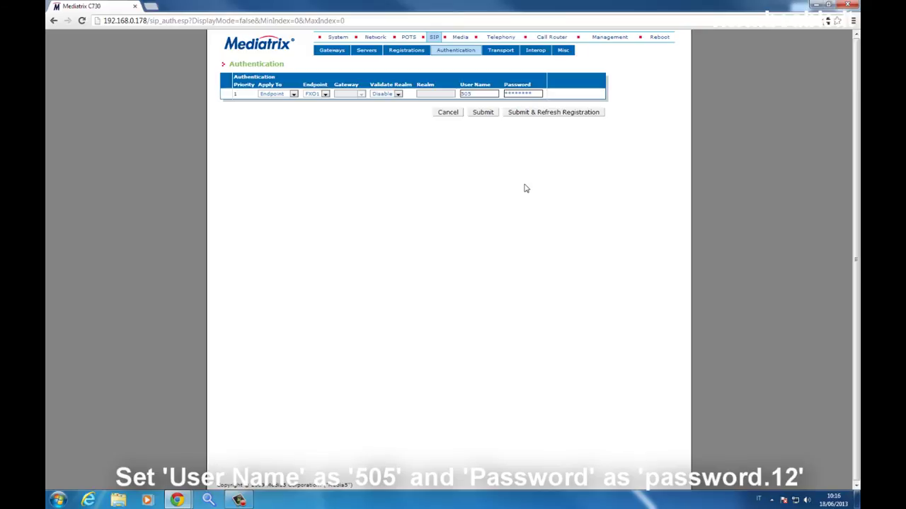
- Check the FXO1 endpoint's registration status in the SIP registrations
left_click(412, 58)
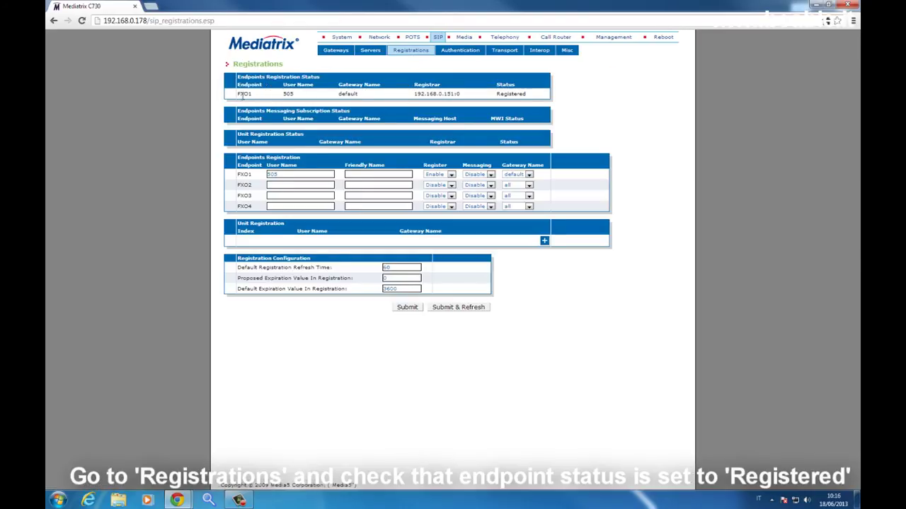
left_click_drag(237, 94, 527, 99)
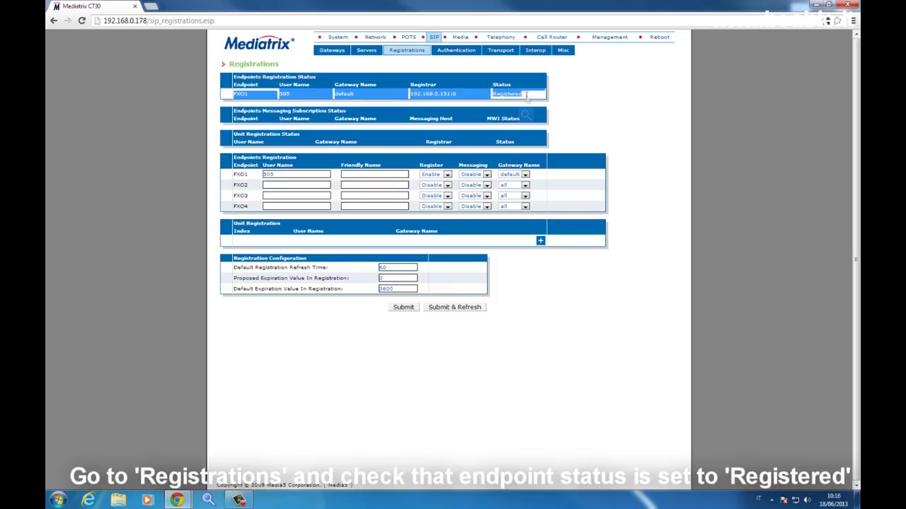
left_click(563, 297)
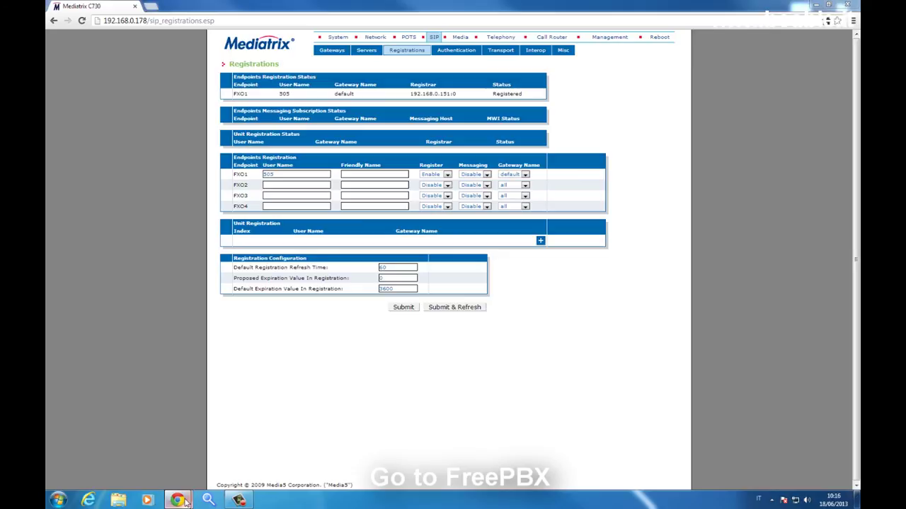
- Switch to FreePBX and check the status of peer 505/505 in the Asterisk SIP info report
mouse_move(185, 498)
left_click(233, 447)
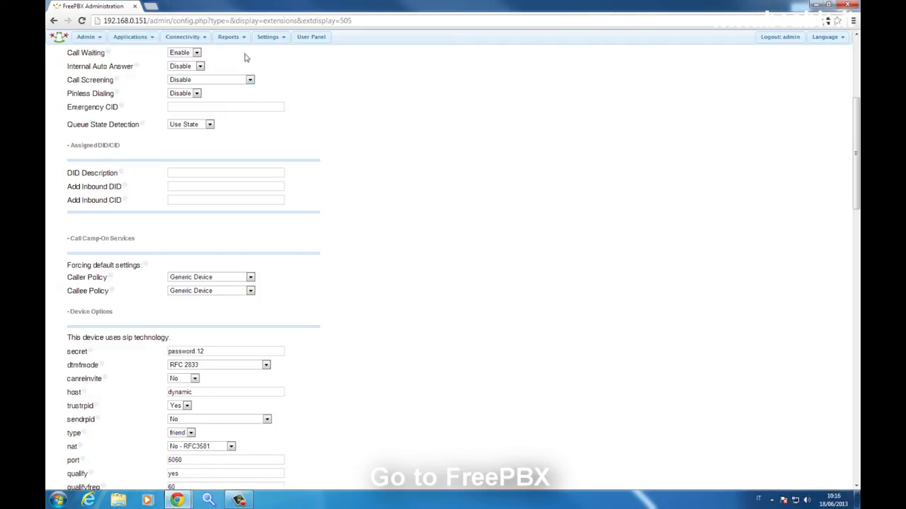
mouse_move(242, 45)
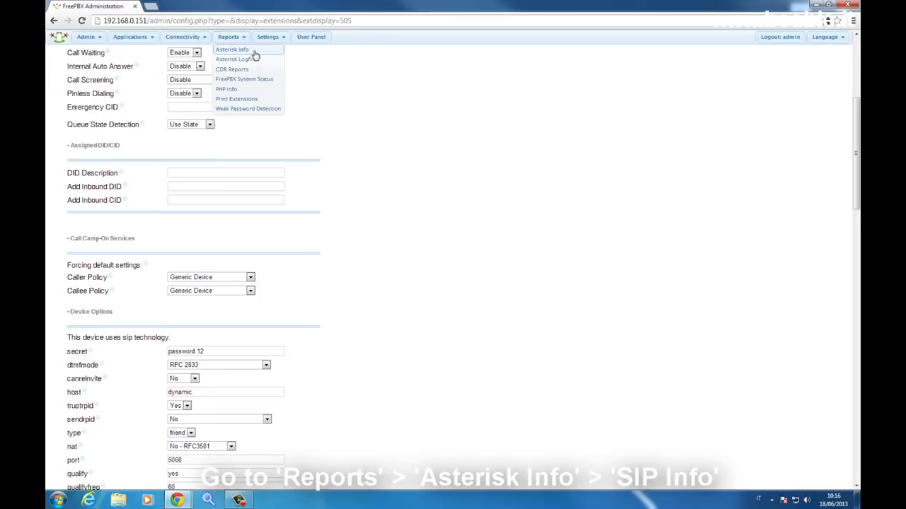
left_click(256, 50)
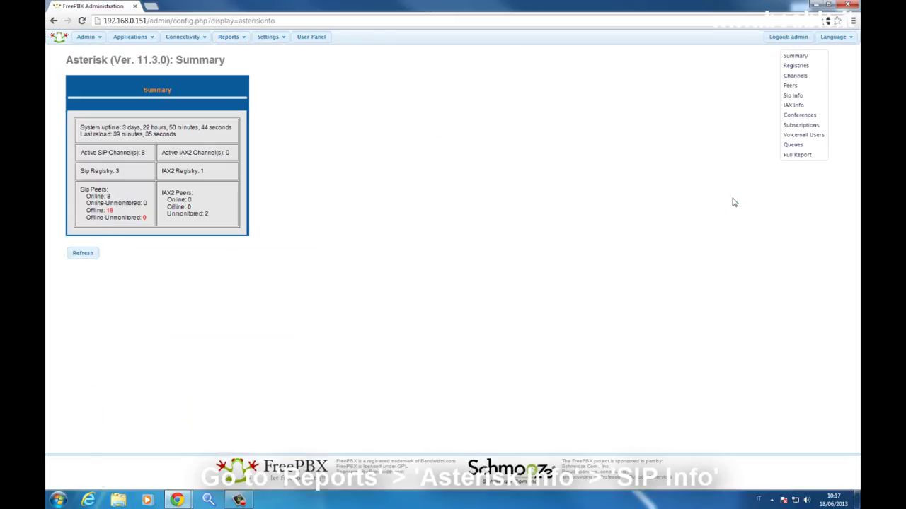
left_click(792, 95)
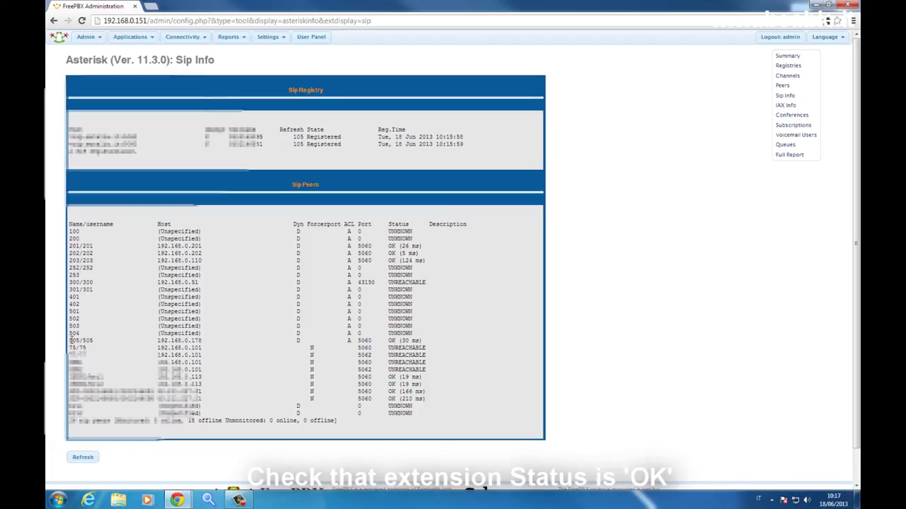
left_click_drag(70, 341, 433, 342)
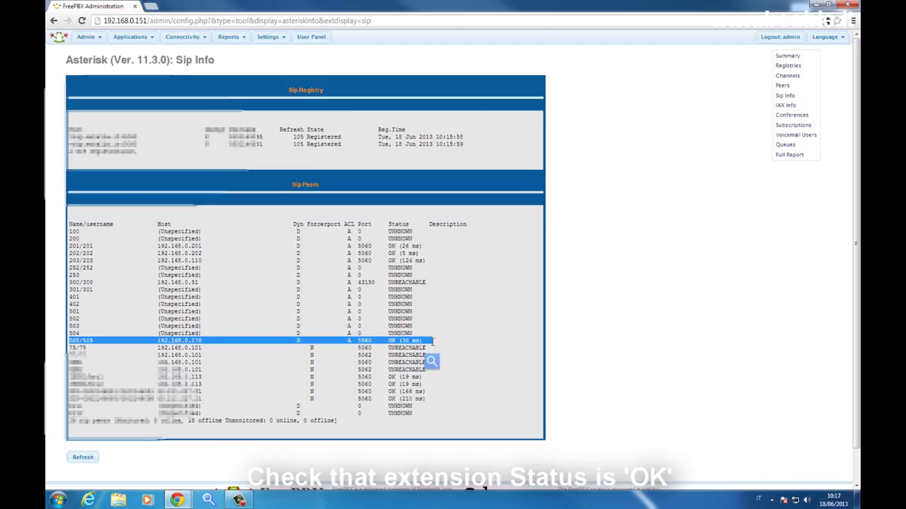
- Switch back to the Mediatrix interface and review the media codec settings and the endpoints they can apply to
left_click(177, 501)
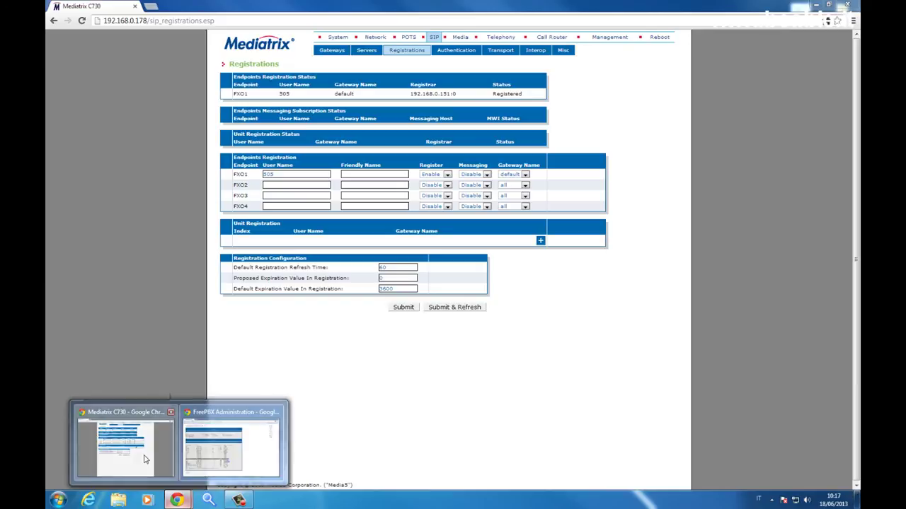
left_click(146, 461)
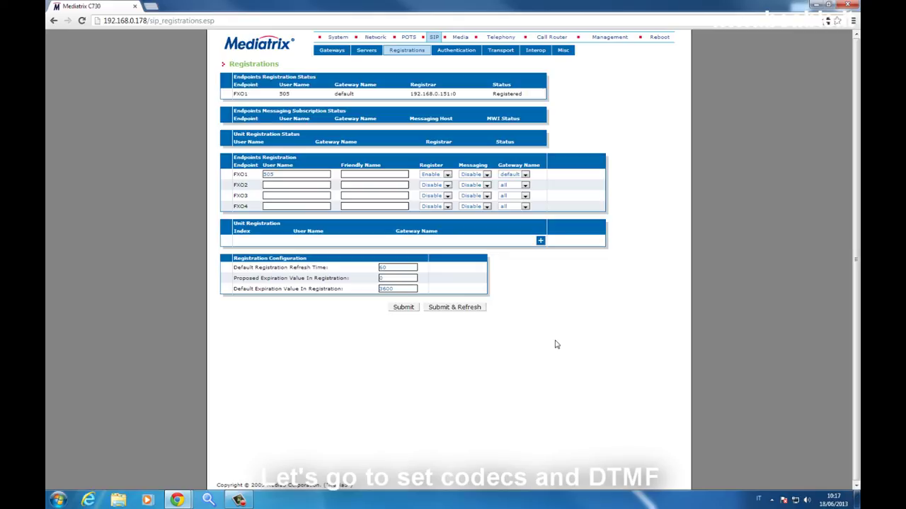
left_click(464, 39)
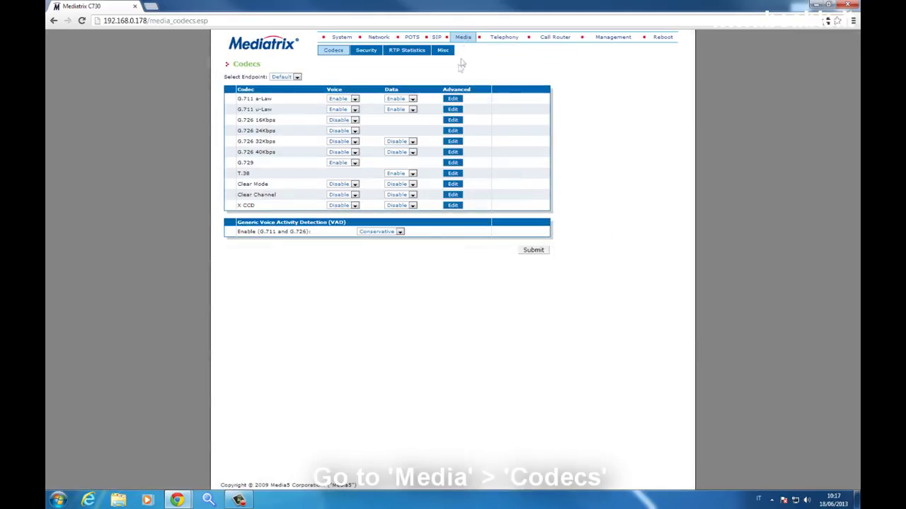
left_click(293, 77)
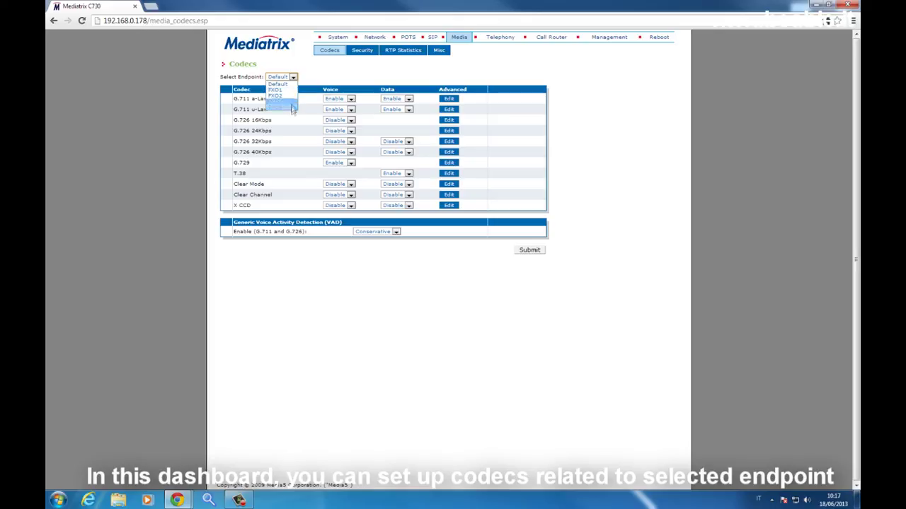
left_click(347, 71)
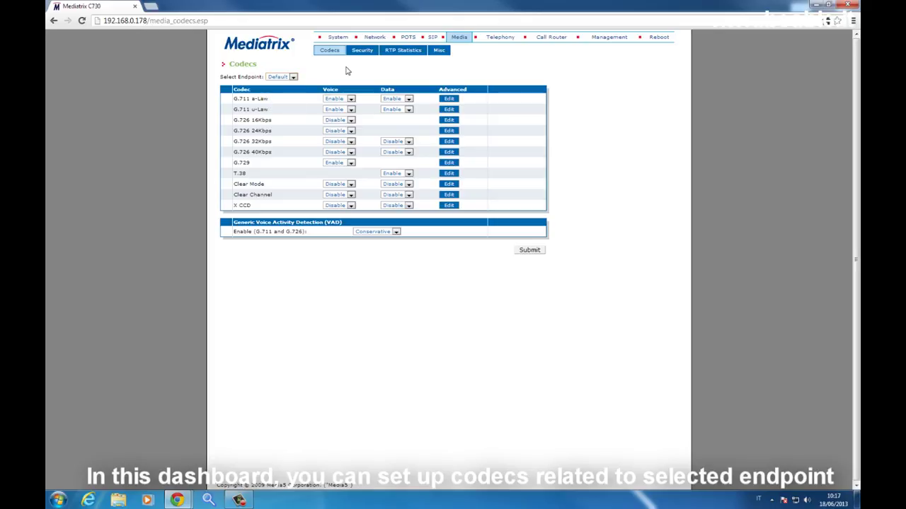
- Display the miscellaneous media settings, including DTMF transport, for endpoint FXO1
left_click(440, 51)
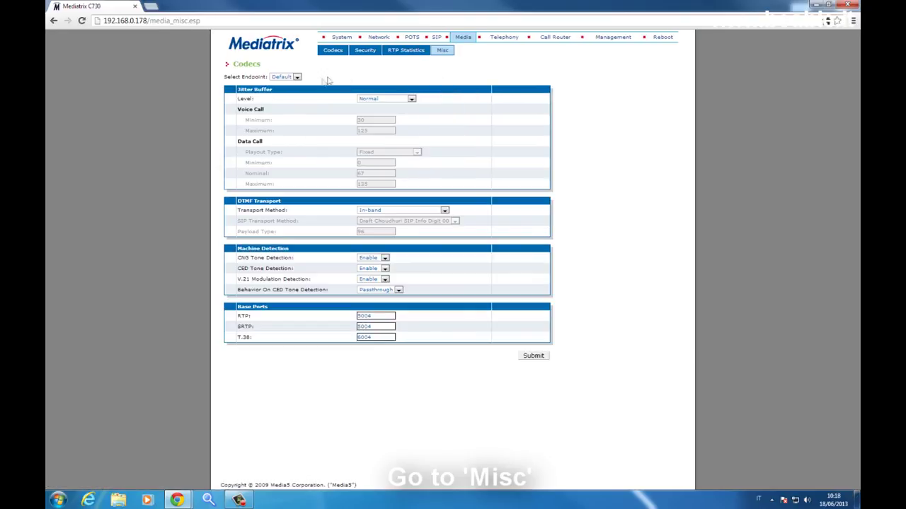
left_click(297, 77)
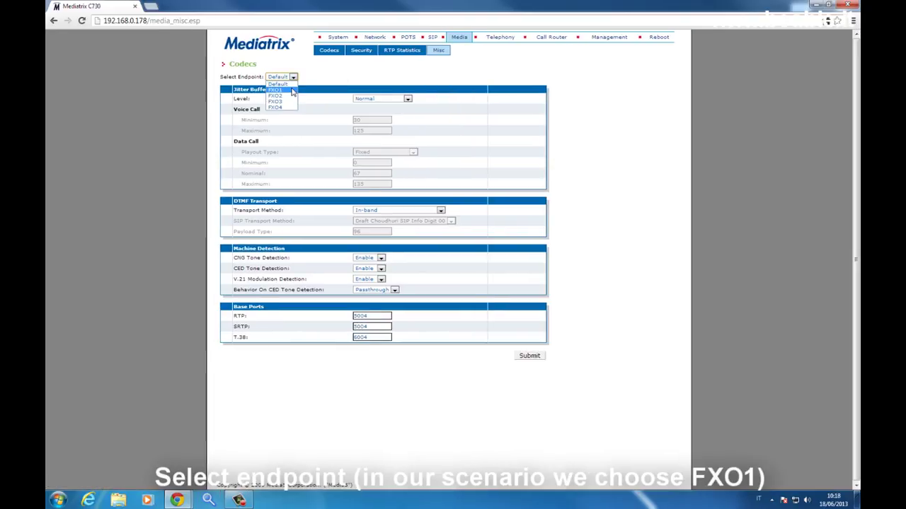
left_click(293, 91)
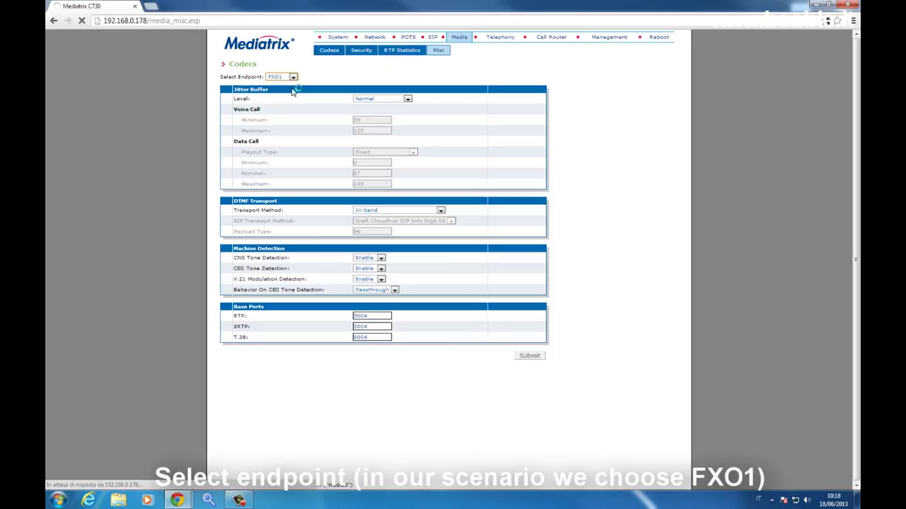